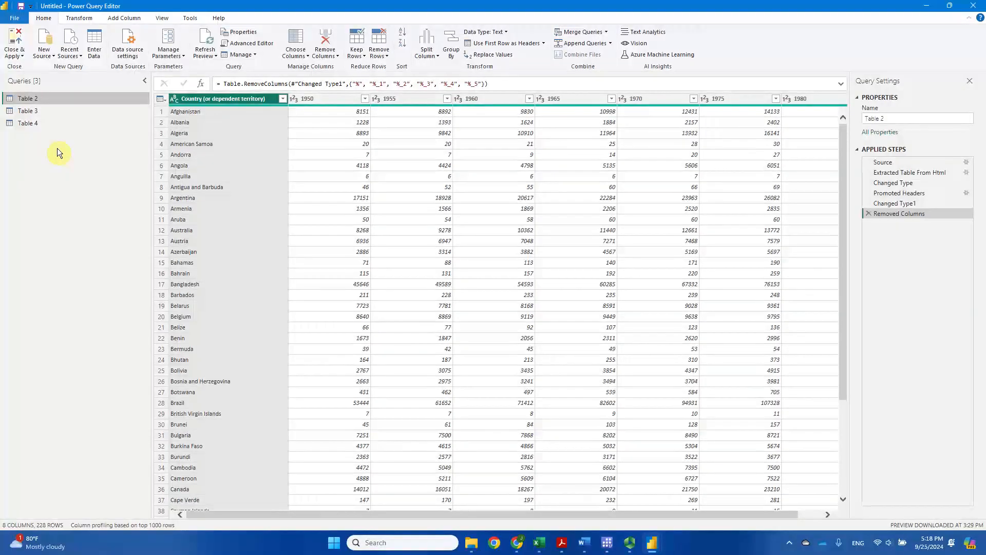
Begin merging queries as new, with Table 2 as the first table and Country (or dependent territory) as its matching column
{"action": "left_click", "coordinate": [53, 112]}
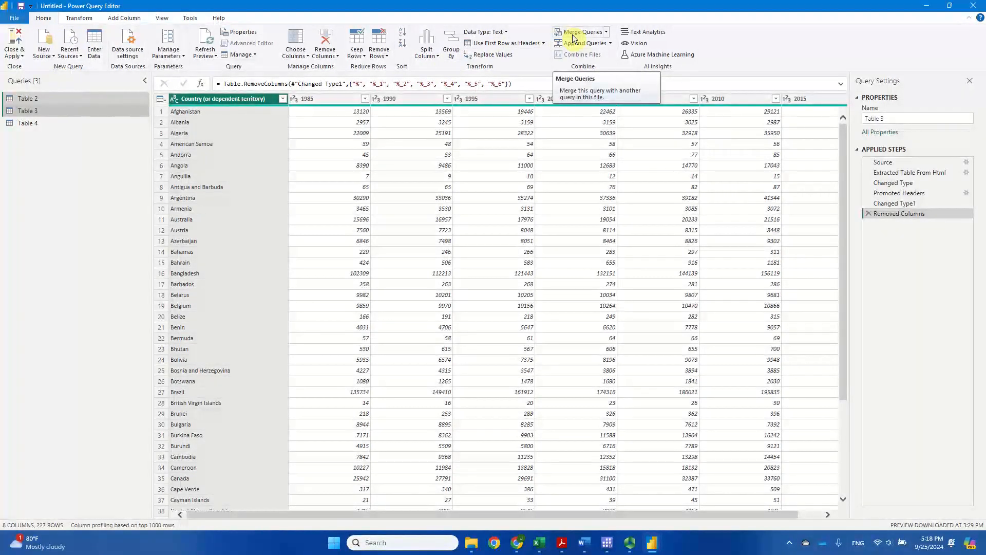
{"action": "left_click", "coordinate": [609, 35]}
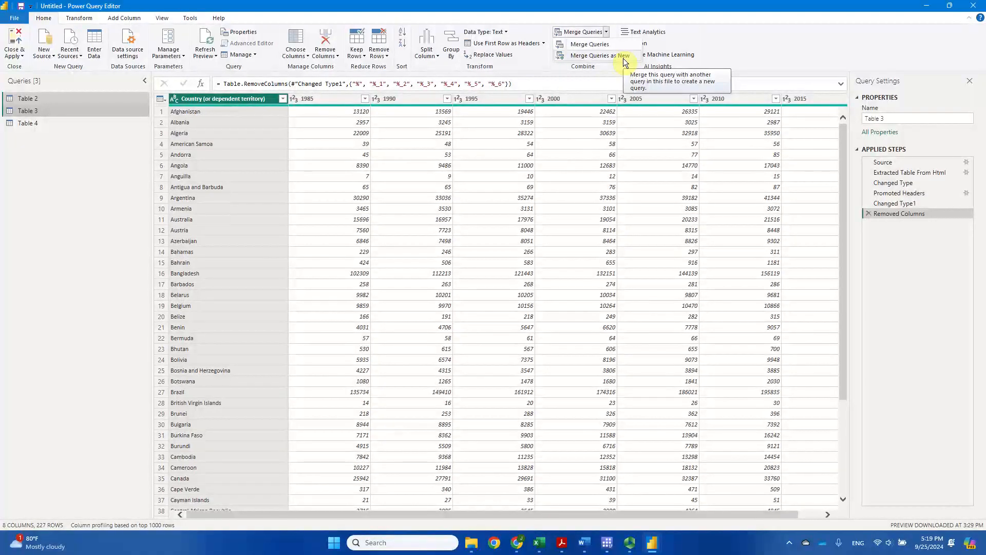
{"action": "left_click", "coordinate": [624, 57]}
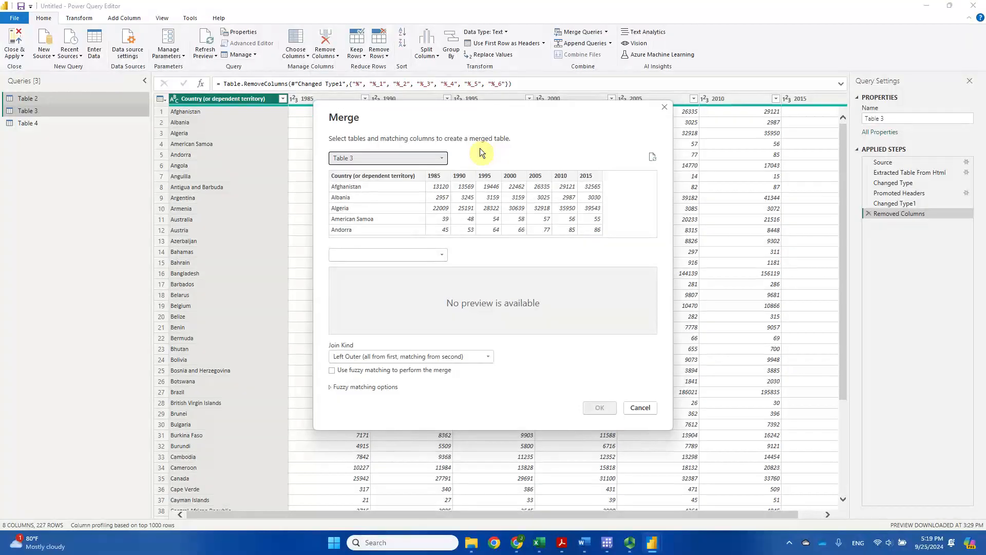
{"action": "left_click", "coordinate": [444, 159]}
{"action": "left_click", "coordinate": [423, 168]}
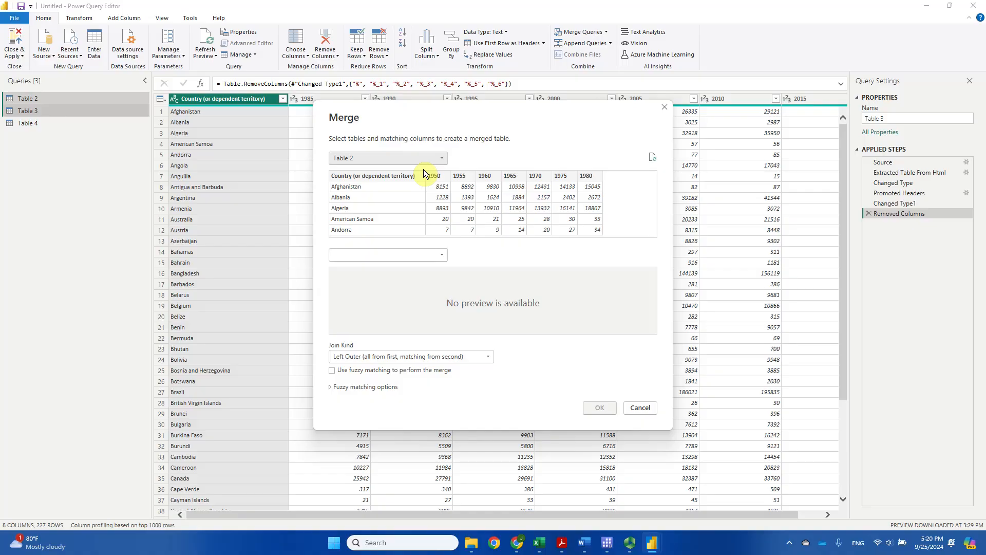
{"action": "left_click", "coordinate": [358, 180]}
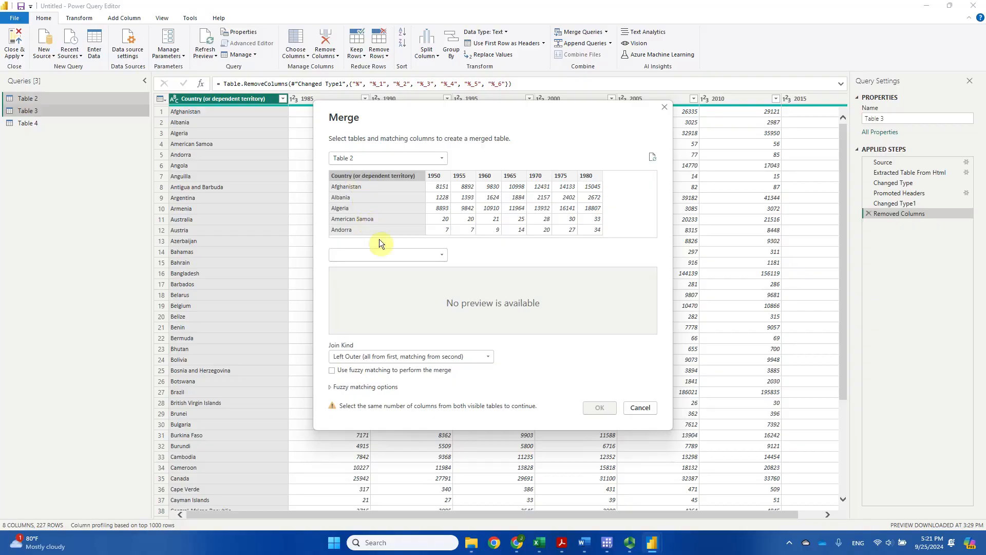
Merge with Table 3 as the second table, matched on Country (or dependent territory), using a Full Outer join
{"action": "left_click", "coordinate": [438, 257]}
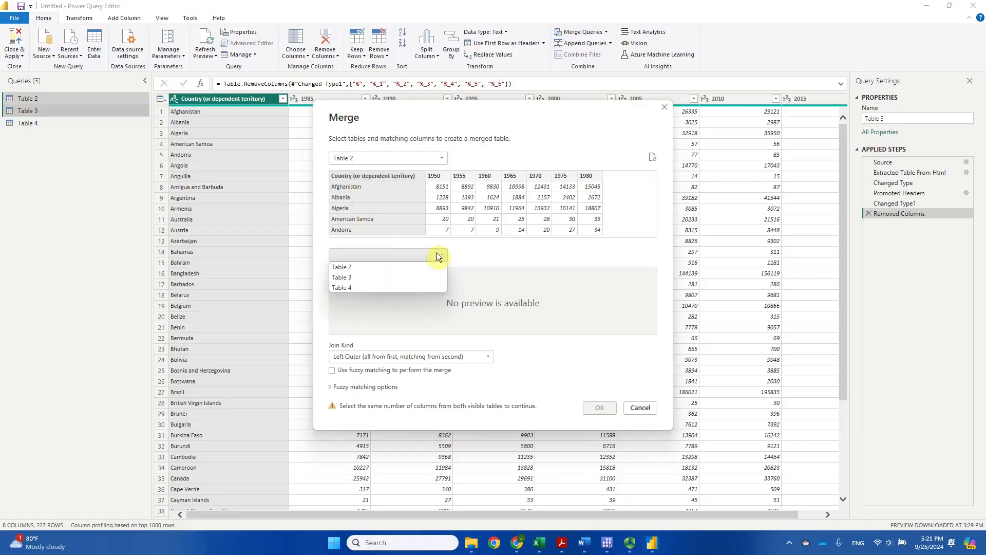
{"action": "left_click", "coordinate": [412, 276]}
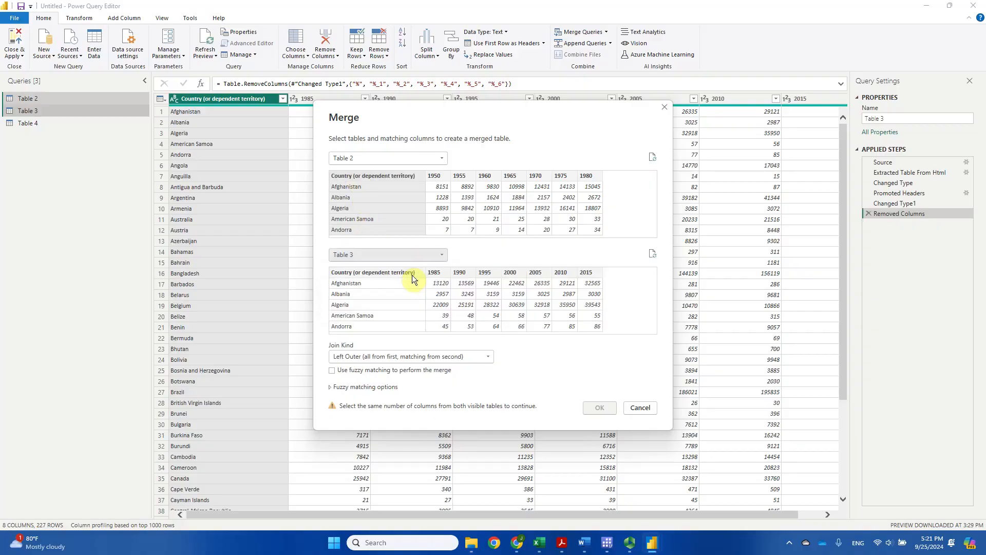
{"action": "left_click", "coordinate": [381, 272]}
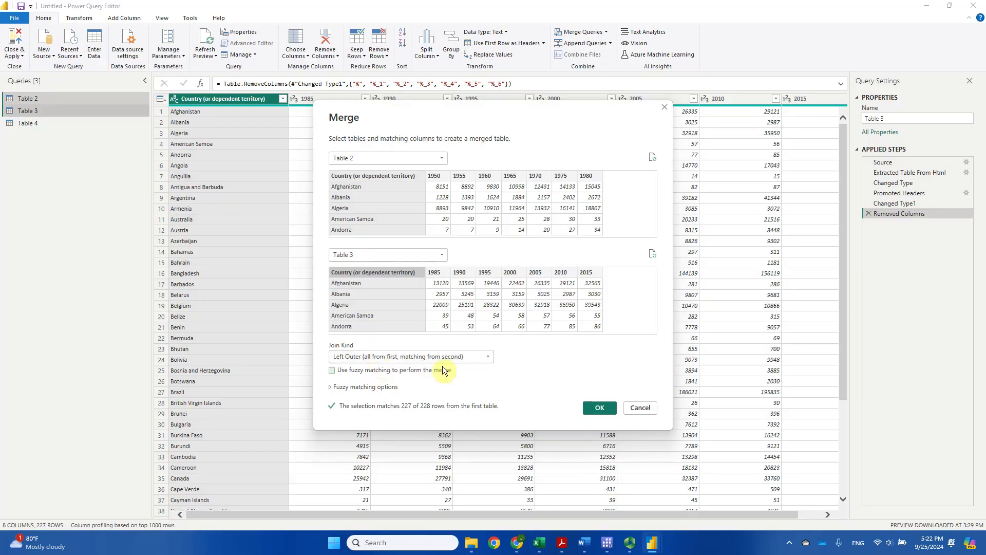
{"action": "left_click", "coordinate": [489, 357]}
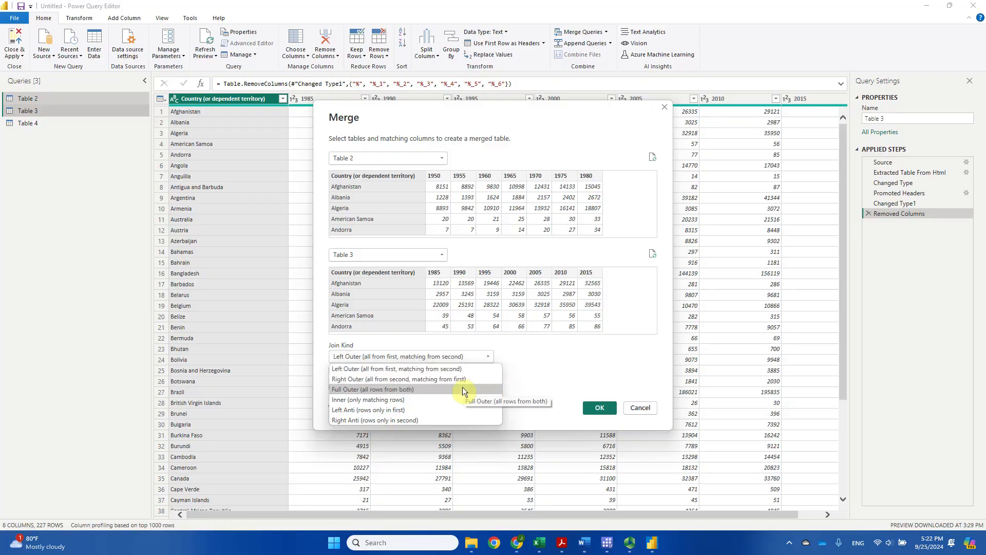
{"action": "left_click", "coordinate": [399, 392]}
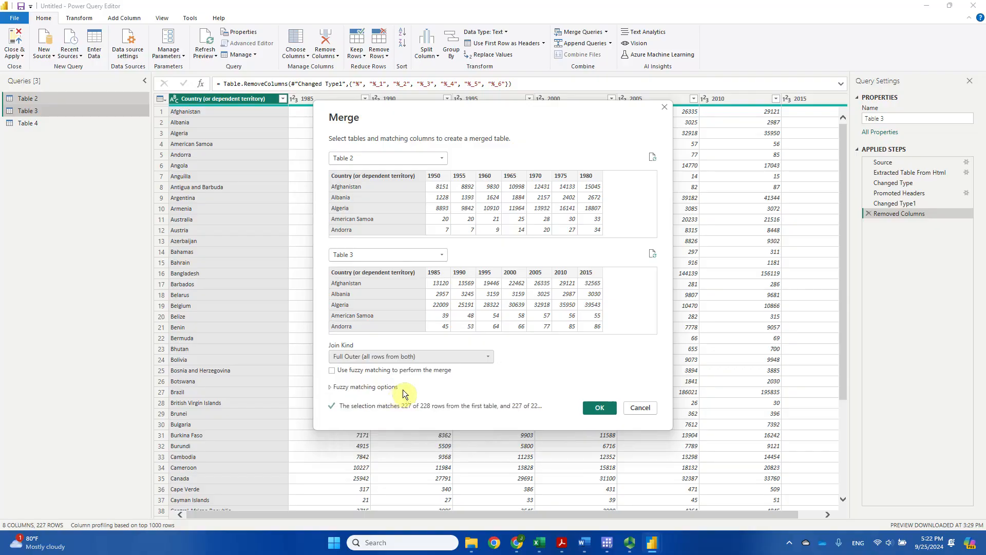
{"action": "left_click", "coordinate": [600, 408]}
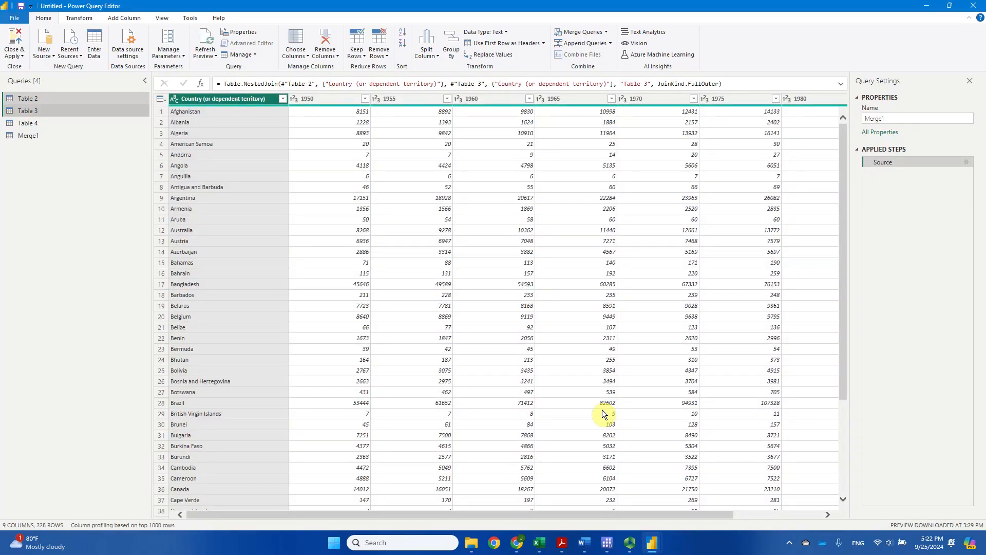
Inspect the new merged query, including its Australia row and the expand options of the nested Table 3 column
{"action": "left_click", "coordinate": [47, 137]}
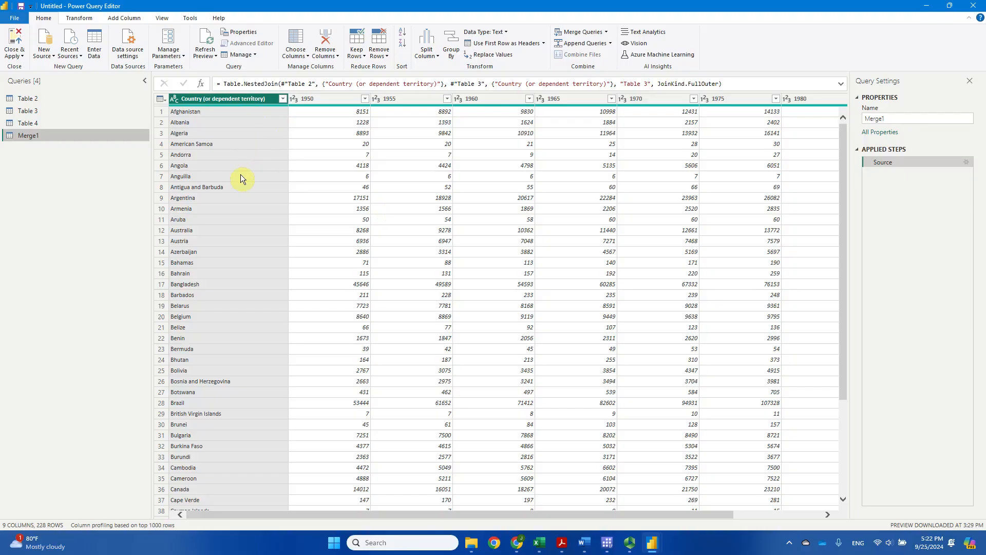
{"action": "left_click", "coordinate": [242, 231]}
{"action": "left_click", "coordinate": [162, 229]}
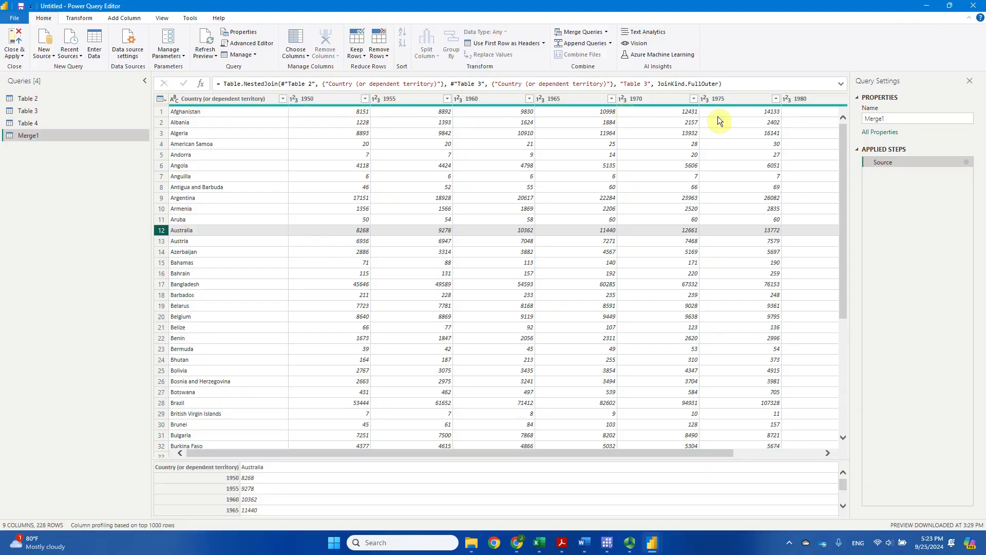
{"action": "left_click_drag", "start_coordinate": [683, 448], "coordinate": [757, 457]}
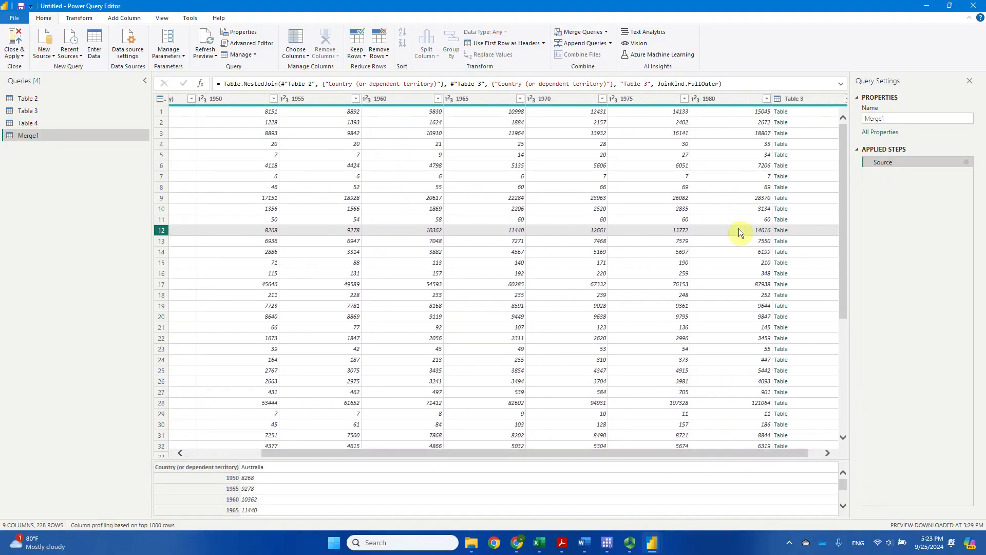
{"action": "left_click_drag", "start_coordinate": [656, 451], "coordinate": [685, 456]}
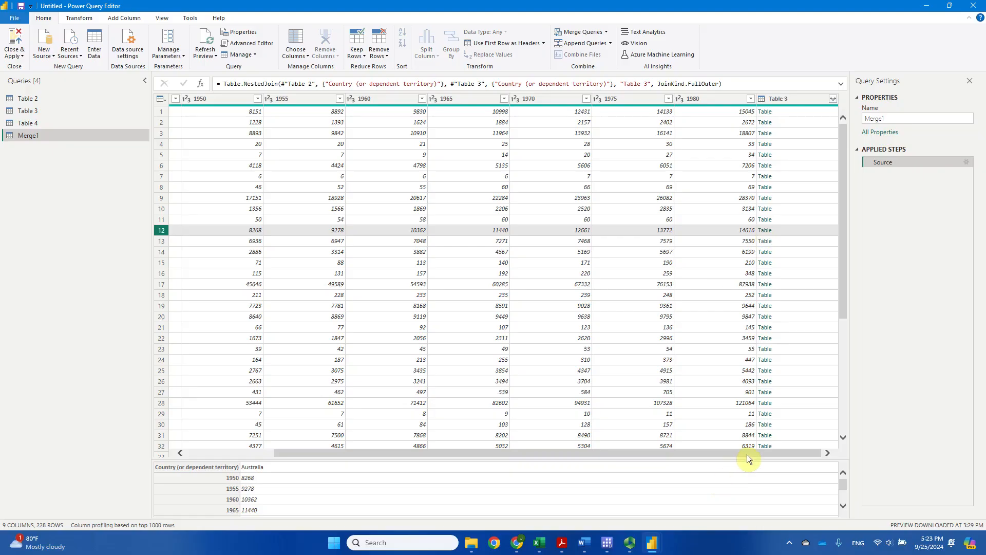
{"action": "left_click", "coordinate": [834, 99]}
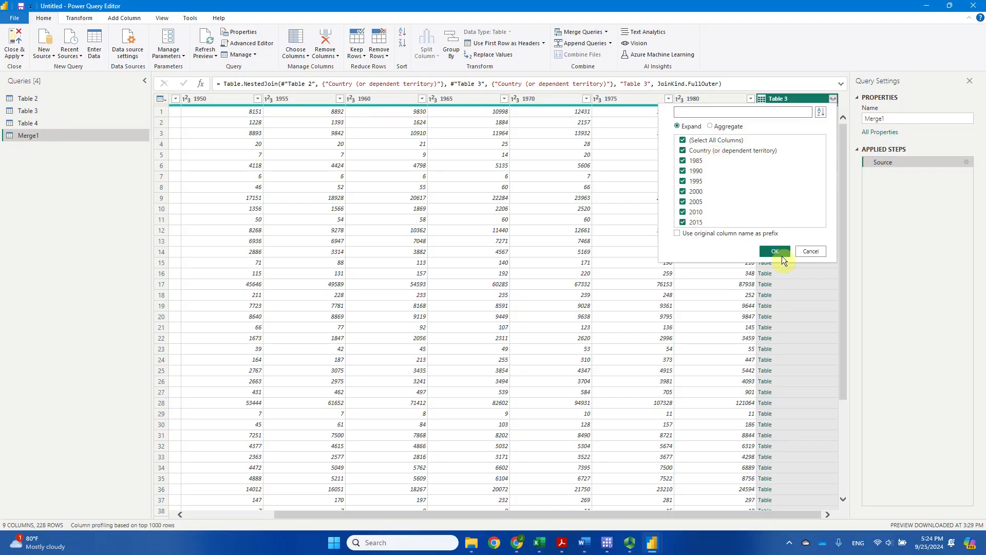
{"action": "left_click", "coordinate": [810, 251]}
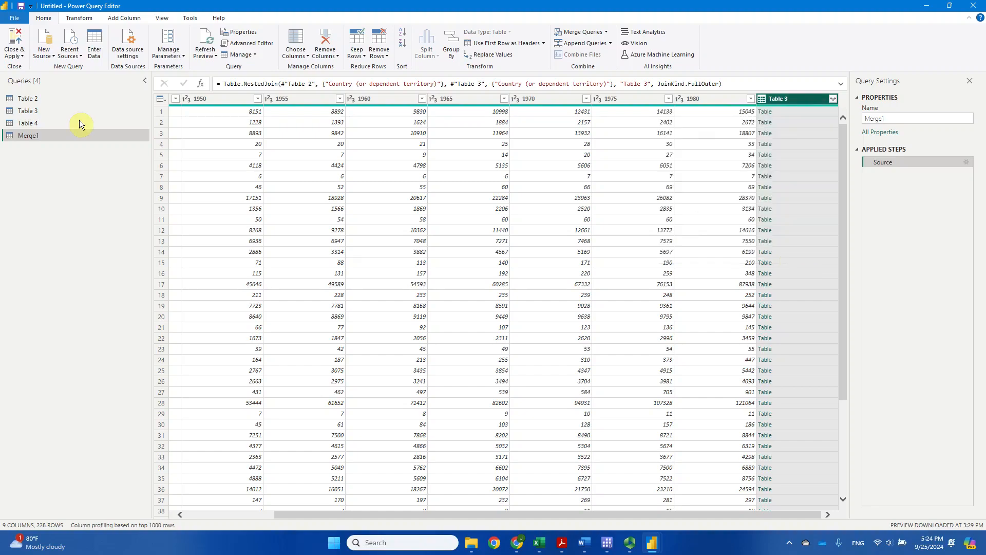
Review the country and year columns in Table 3, and return to the nested Table 3 column of the merged query
{"action": "left_click", "coordinate": [43, 111]}
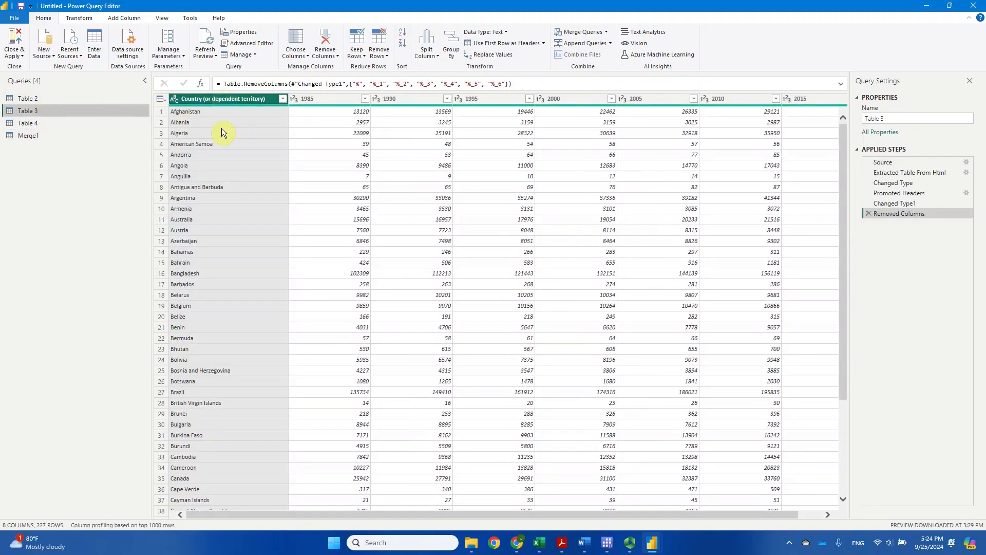
{"action": "left_click", "coordinate": [206, 456]}
{"action": "left_click", "coordinate": [223, 98]}
{"action": "scroll", "coordinate": [263, 205], "scroll_direction": "up", "scroll_amount": 1}
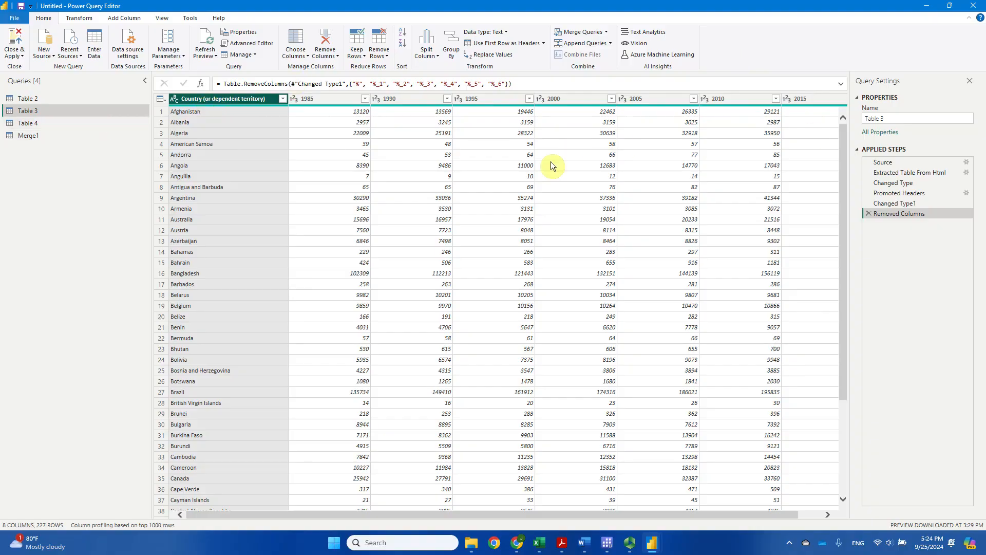
{"action": "left_click", "coordinate": [30, 139]}
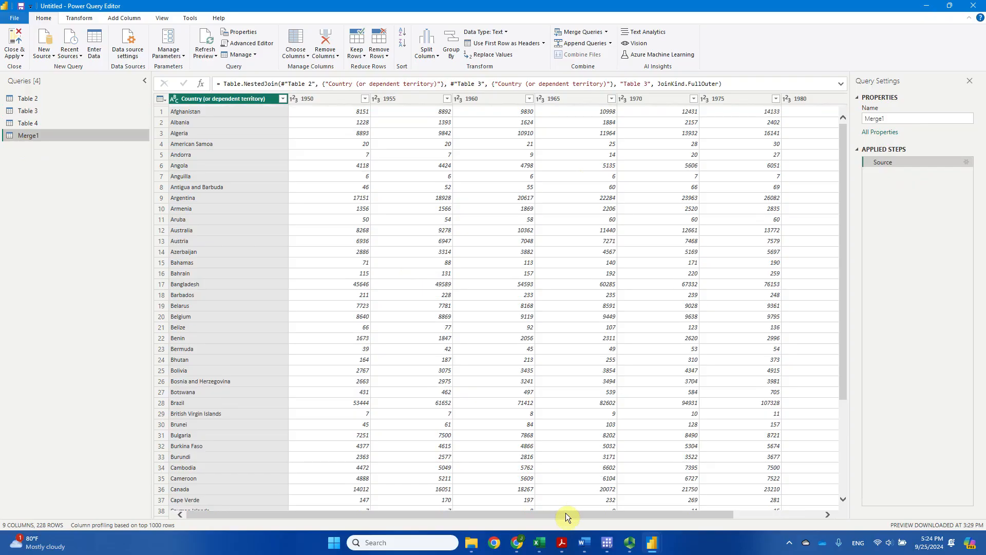
{"action": "left_click_drag", "start_coordinate": [565, 512], "coordinate": [727, 514]}
{"action": "left_click", "coordinate": [800, 97]}
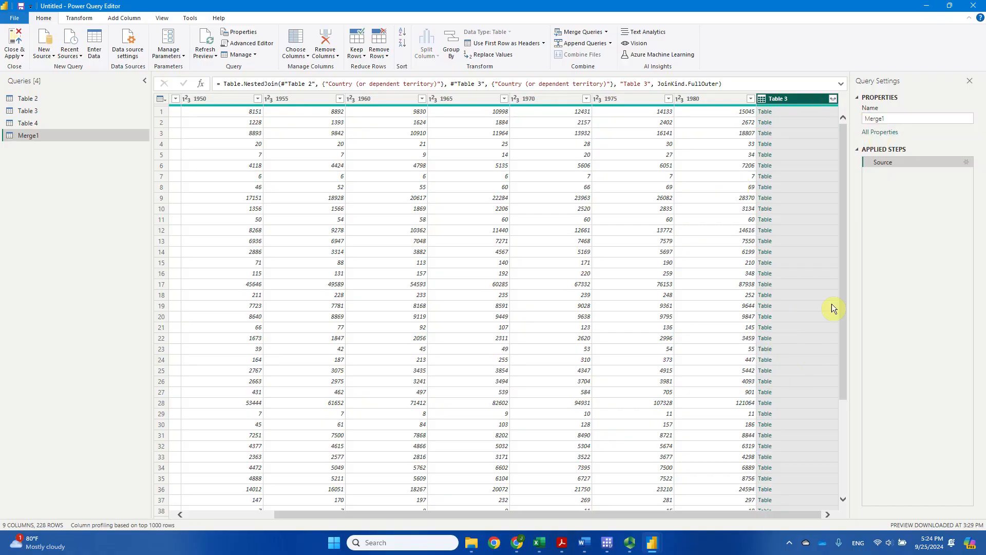
{"action": "left_click", "coordinate": [832, 99]}
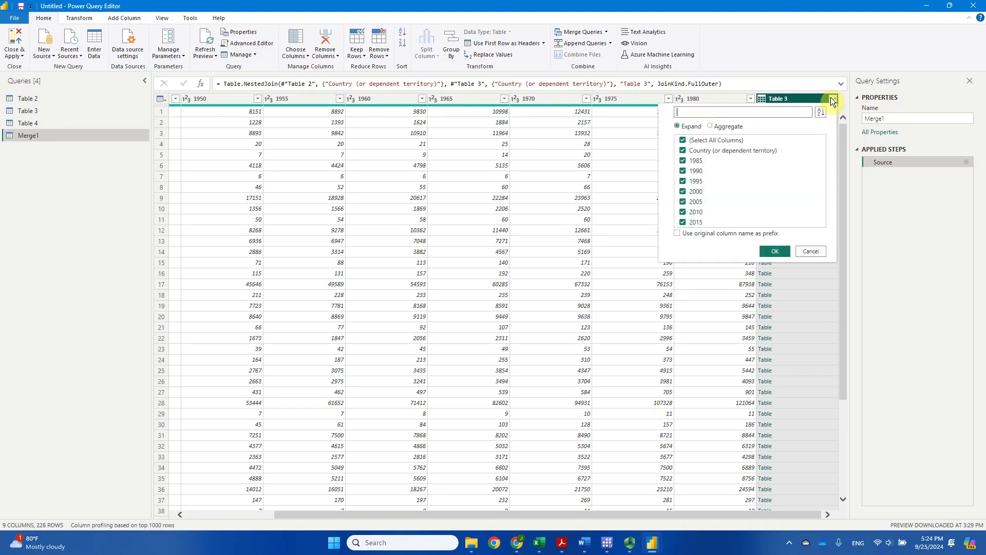
{"action": "left_click", "coordinate": [682, 151]}
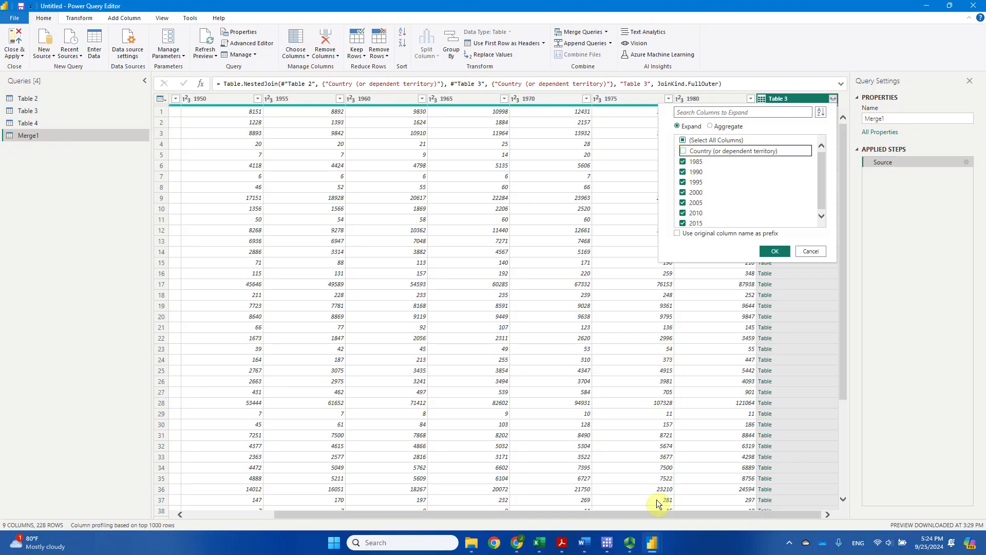
{"action": "left_click_drag", "start_coordinate": [621, 514], "coordinate": [452, 470]}
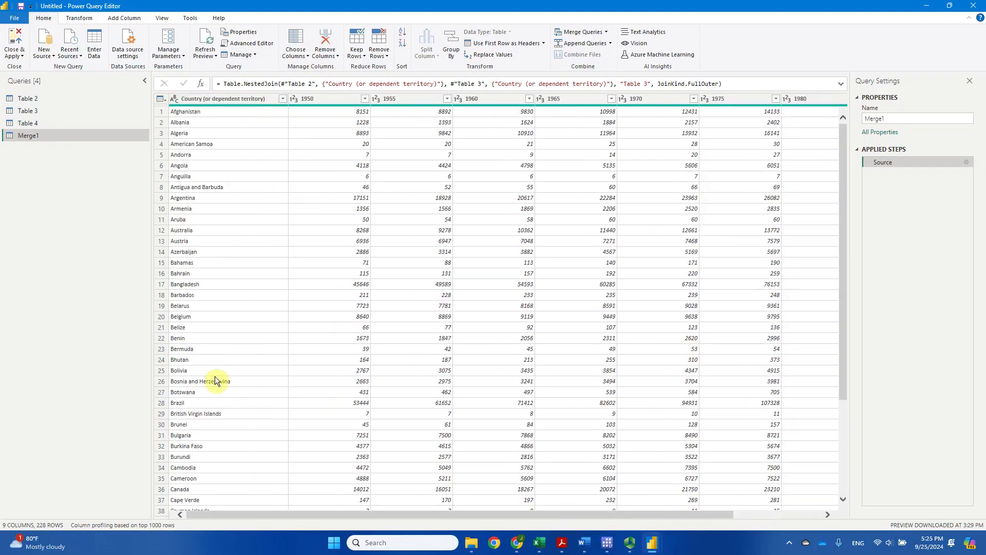
{"action": "left_click_drag", "start_coordinate": [501, 515], "coordinate": [664, 513]}
Expand the nested Table 3 column to the years 1985 to 2015, excluding the country column and without the original name as prefix
{"action": "left_click", "coordinate": [833, 98]}
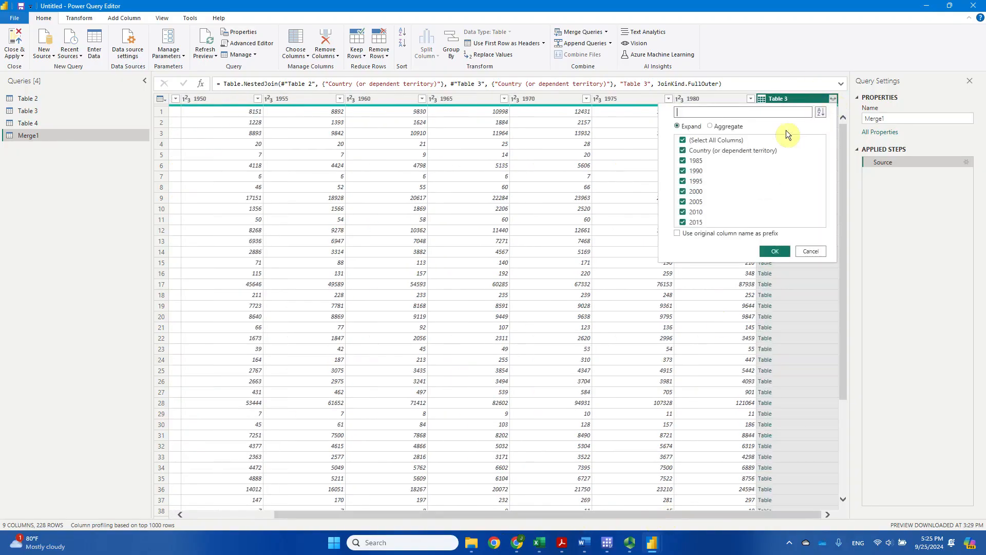
{"action": "left_click", "coordinate": [683, 152]}
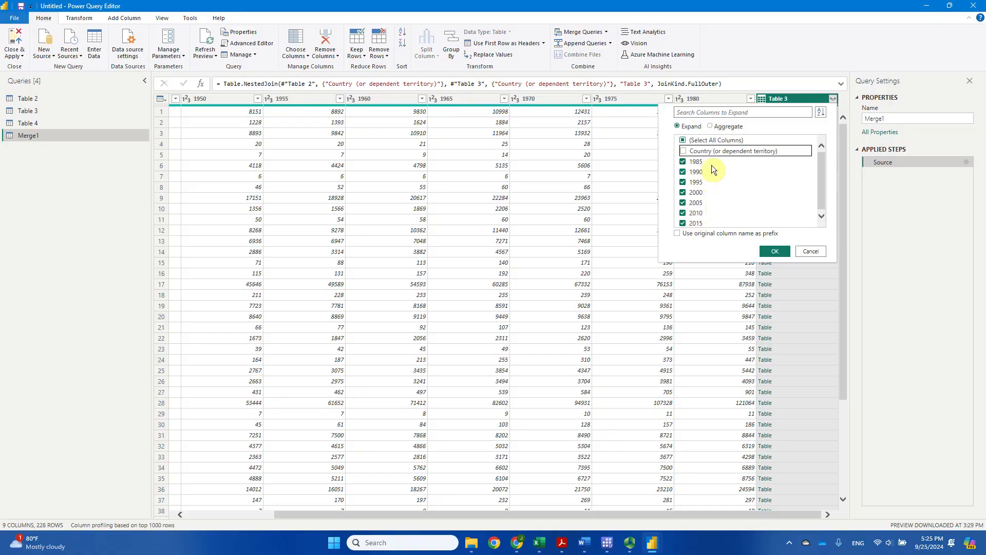
{"action": "scroll", "coordinate": [716, 202], "scroll_direction": "down", "scroll_amount": 1}
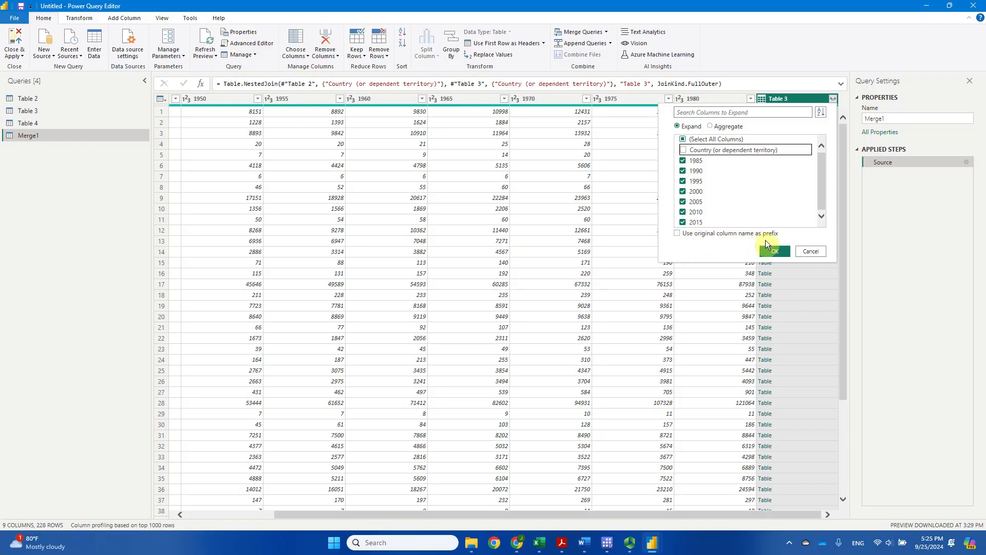
{"action": "left_click", "coordinate": [678, 235]}
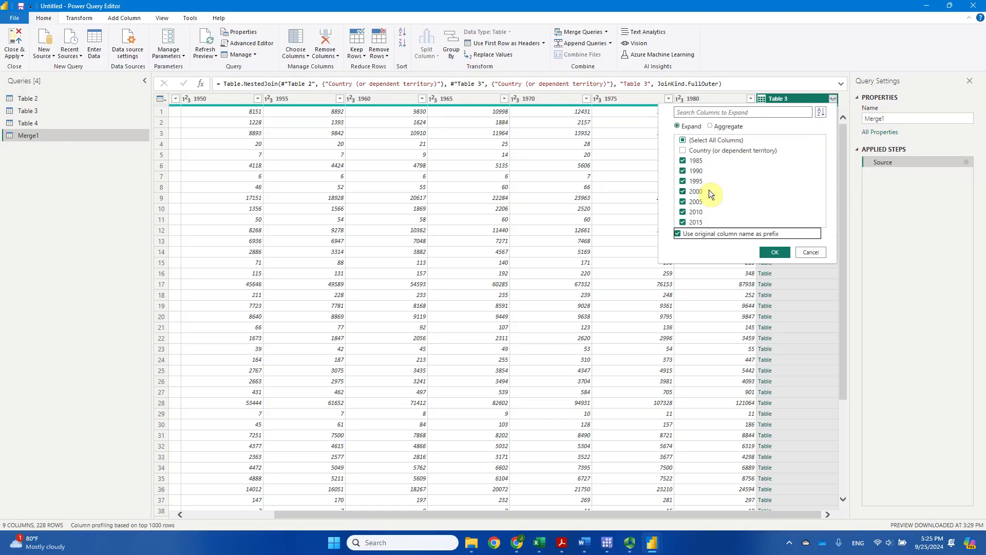
{"action": "left_click", "coordinate": [677, 233]}
{"action": "left_click", "coordinate": [775, 252]}
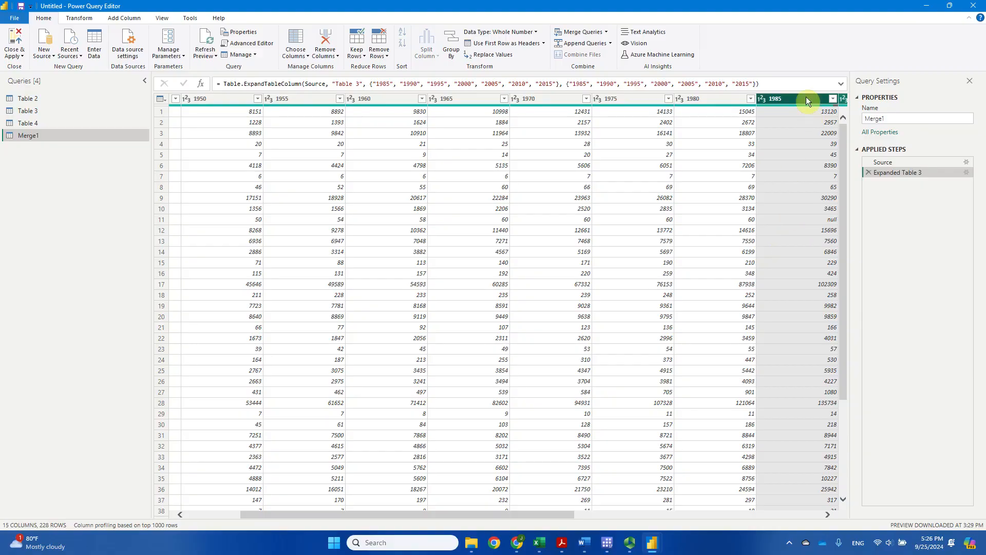
Review the expanded merged query alongside Table 4 and check the available merge options
{"action": "left_click_drag", "start_coordinate": [552, 517], "coordinate": [440, 500]}
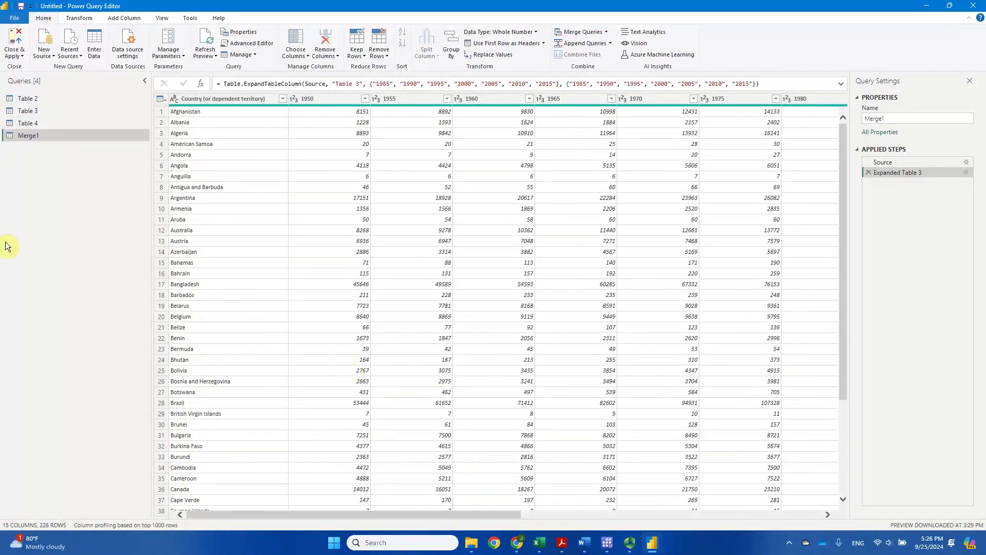
{"action": "left_click", "coordinate": [41, 124]}
{"action": "left_click", "coordinate": [48, 137]}
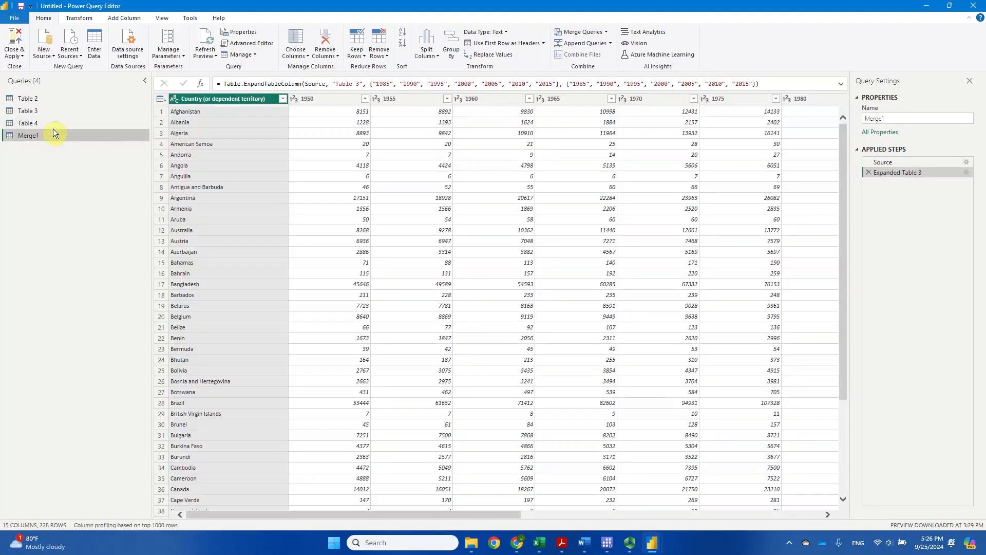
{"action": "left_click", "coordinate": [54, 124]}
{"action": "left_click", "coordinate": [57, 137]}
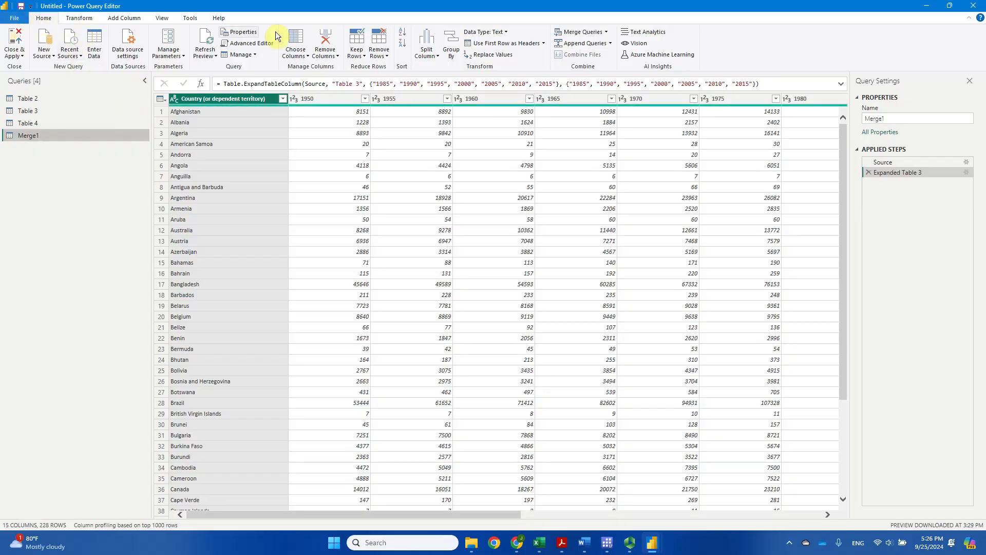
{"action": "left_click", "coordinate": [605, 33]}
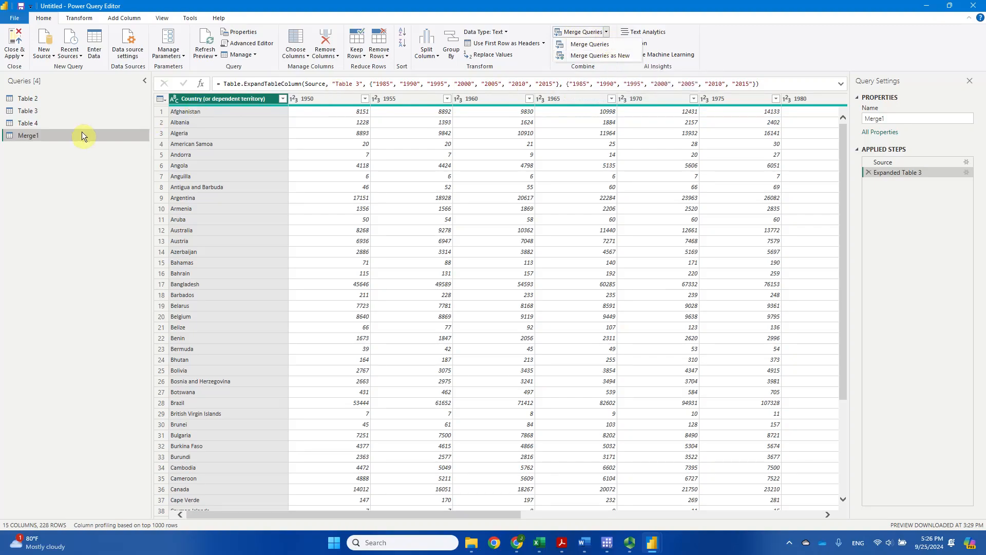
Rename the merged query as Table 2&3
{"action": "left_click", "coordinate": [928, 116]}
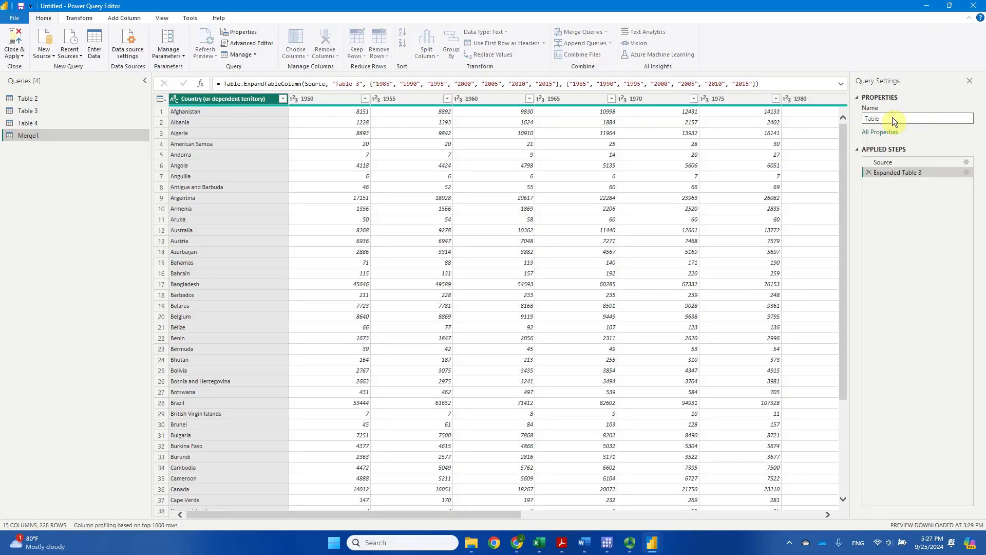
{"action": "type", "text": "Table 2&3"}
{"action": "key", "text": "Return"}
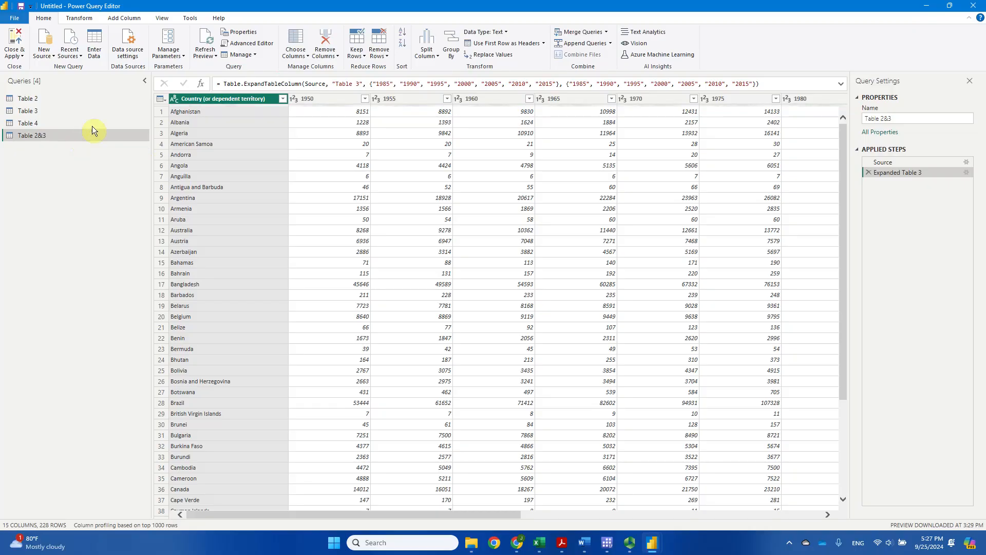
Set up a merge as a new query with Table 2&3 as the first table and Table 4 as the second
{"action": "left_click", "coordinate": [45, 19]}
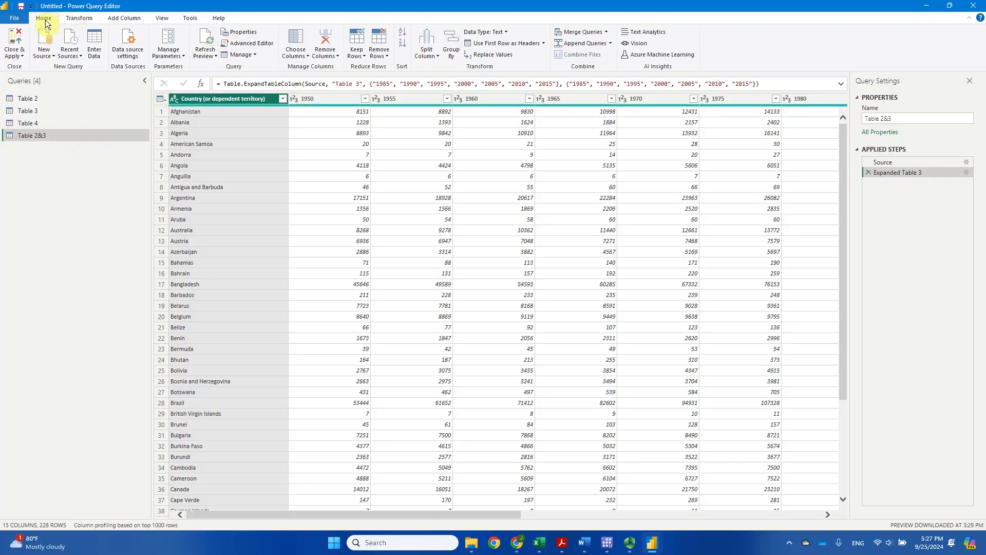
{"action": "left_click", "coordinate": [605, 33]}
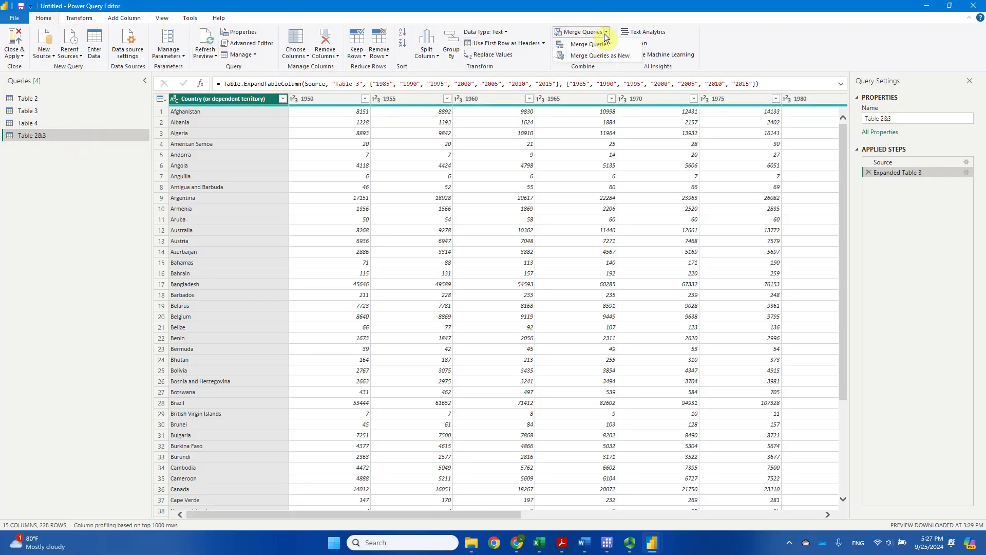
{"action": "left_click", "coordinate": [609, 61]}
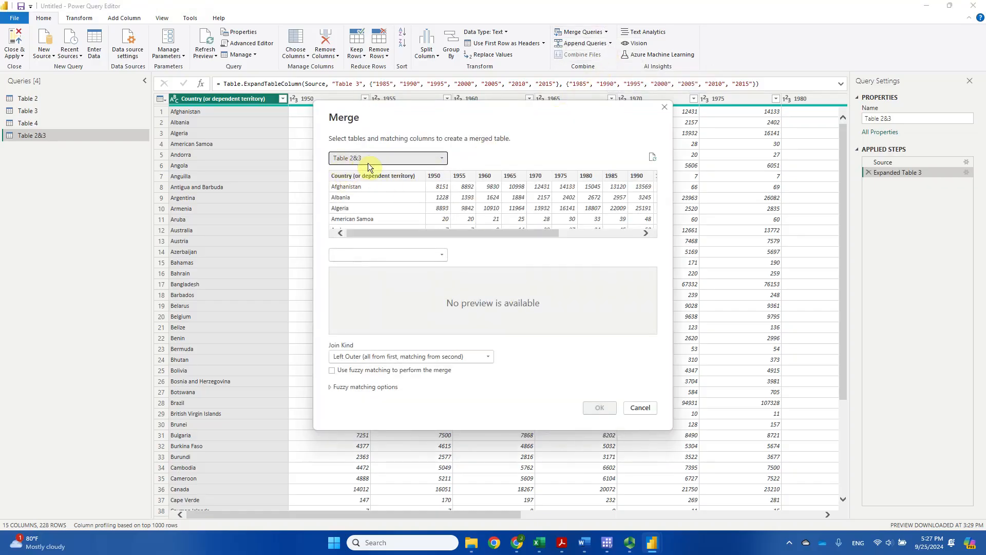
{"action": "left_click", "coordinate": [390, 255]}
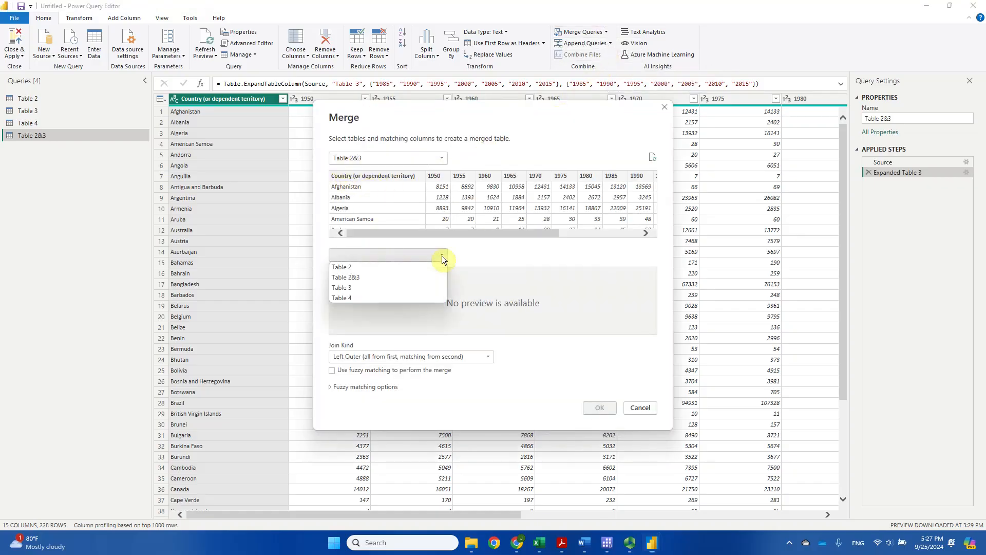
{"action": "left_click", "coordinate": [390, 297]}
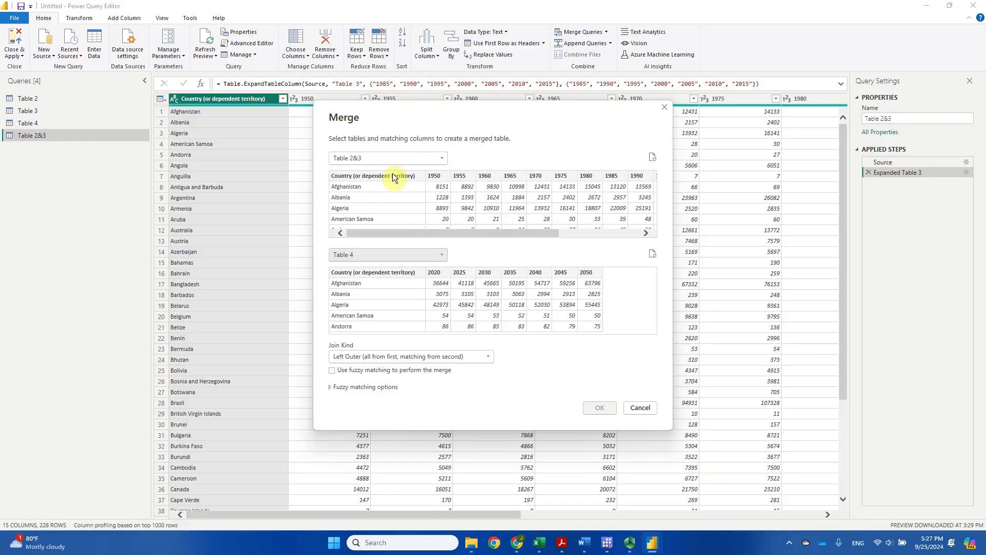
Match both tables on the Country (or dependent territory) column and create the merge with a Full Outer join
{"action": "left_click", "coordinate": [393, 175]}
{"action": "left_click", "coordinate": [378, 273]}
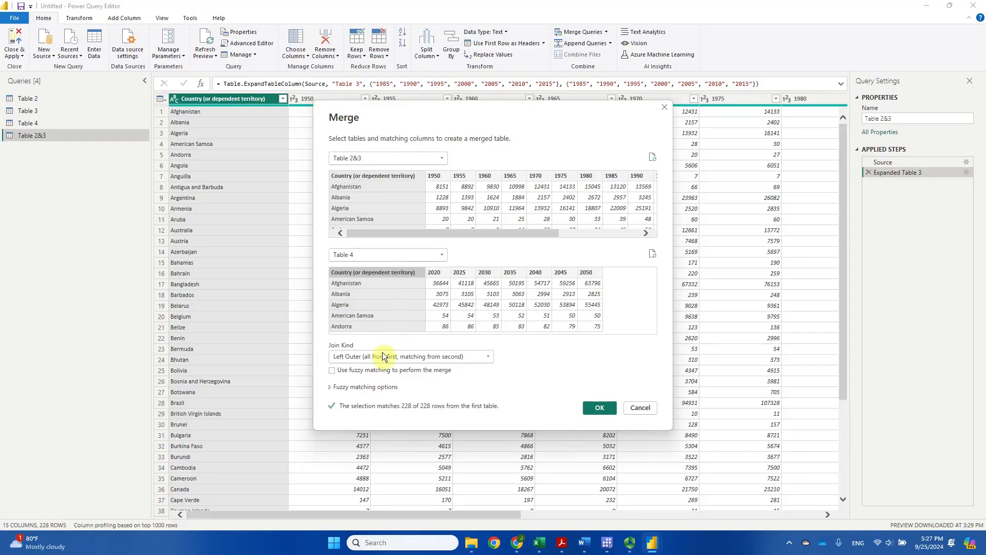
{"action": "left_click", "coordinate": [479, 360]}
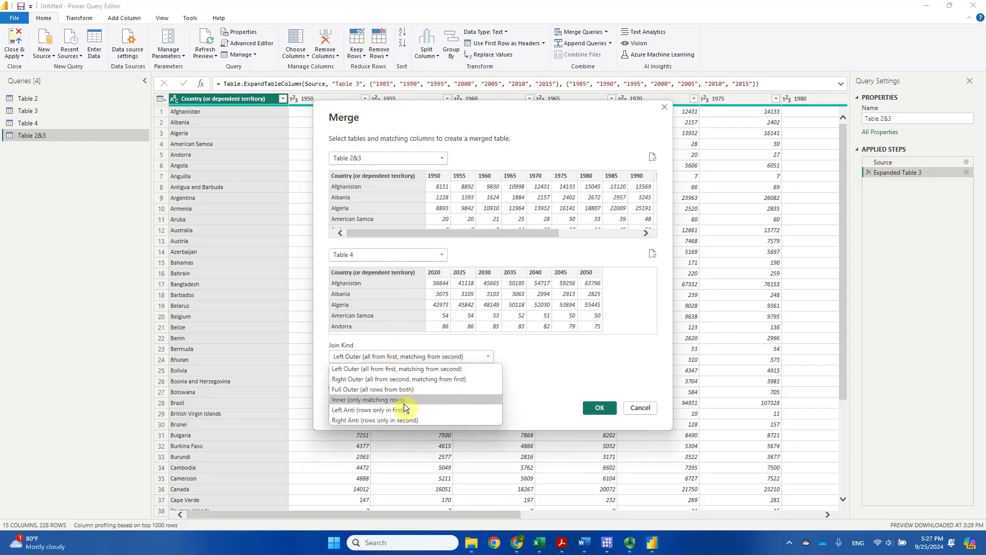
{"action": "left_click", "coordinate": [421, 390]}
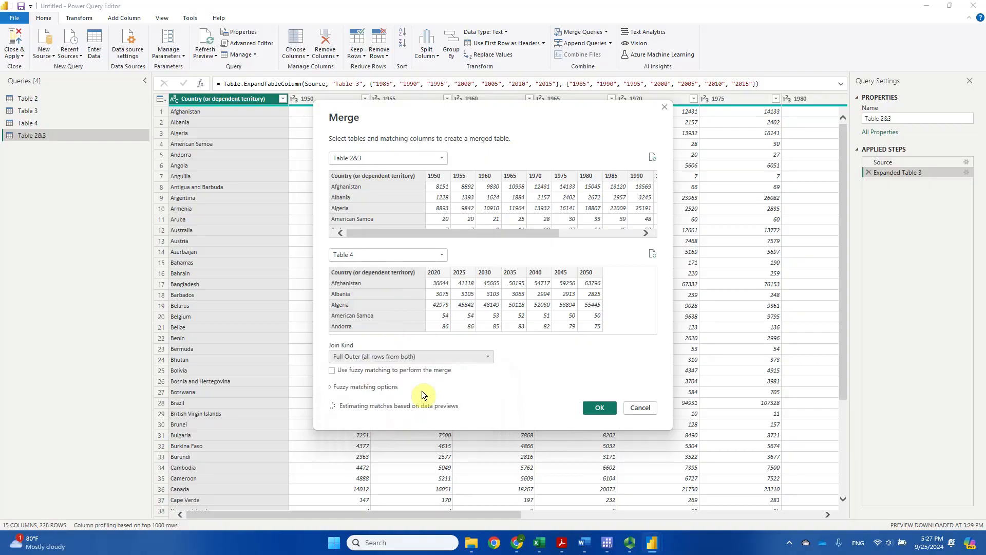
{"action": "left_click", "coordinate": [597, 411]}
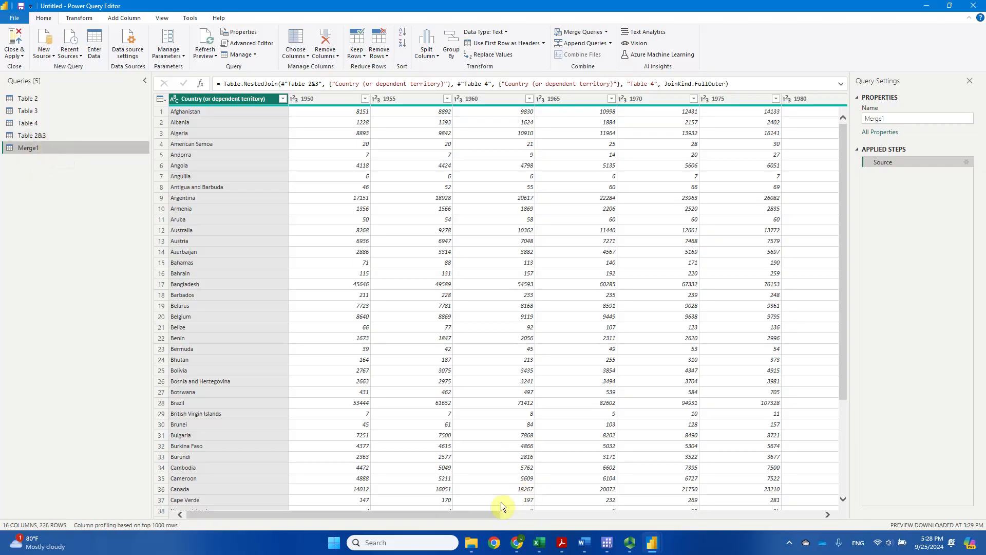
Expand the nested Table 4 column to the years 2020 to 2050, excluding the country column and without the original name as prefix
{"action": "left_click_drag", "start_coordinate": [491, 513], "coordinate": [820, 554]}
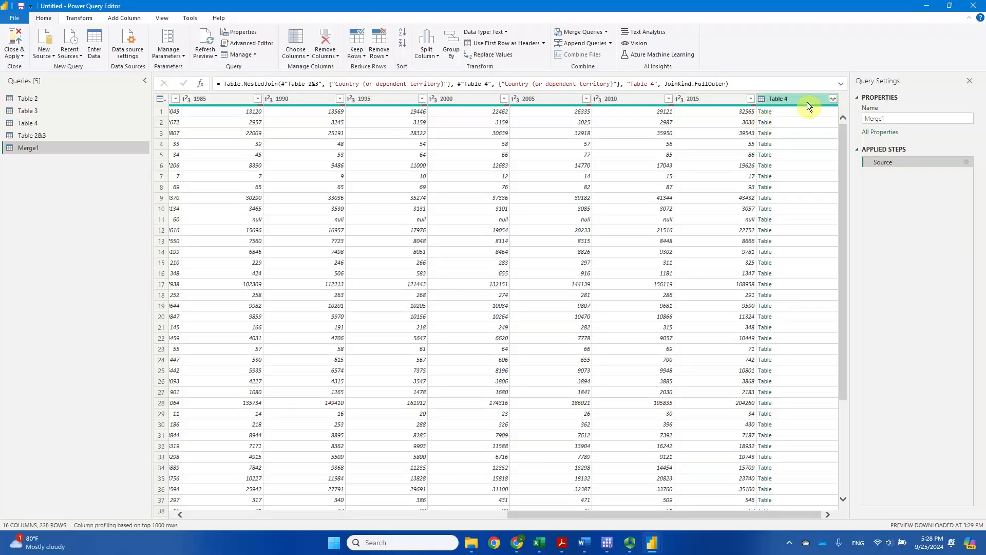
{"action": "left_click", "coordinate": [782, 98]}
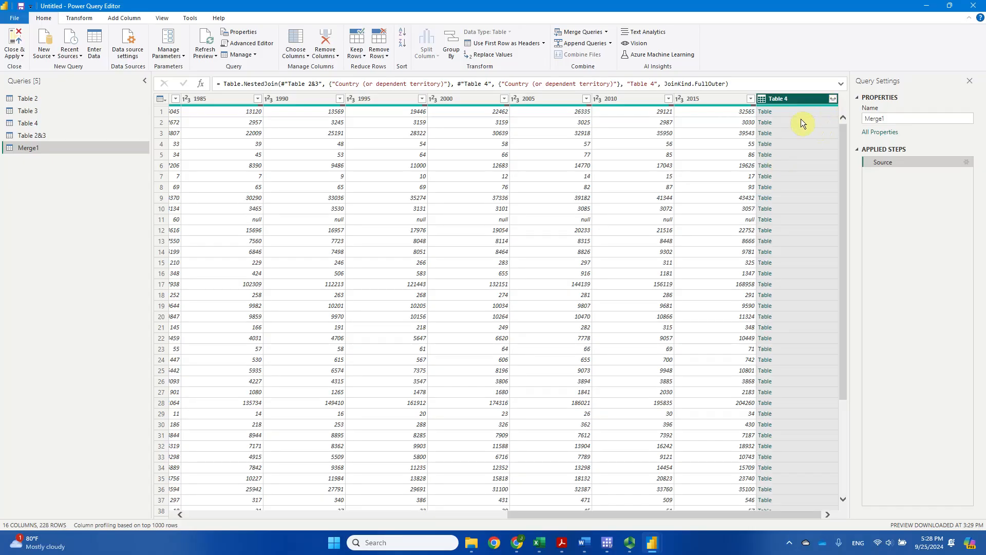
{"action": "left_click", "coordinate": [833, 99]}
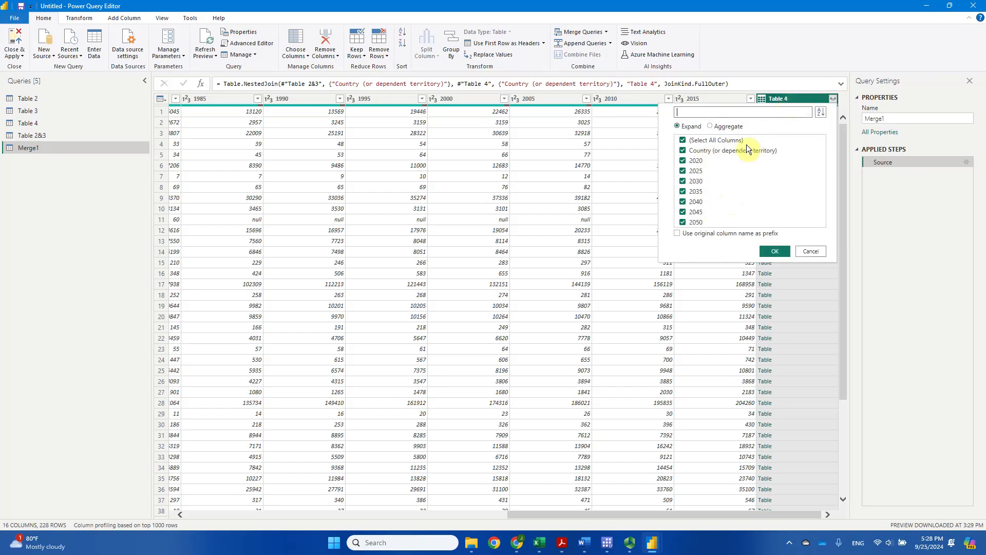
{"action": "left_click", "coordinate": [682, 150]}
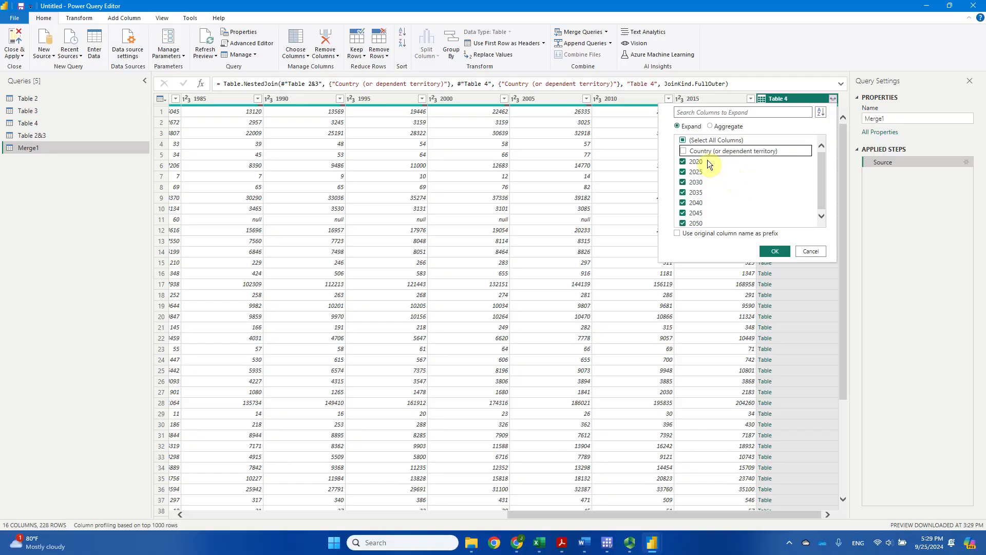
{"action": "scroll", "coordinate": [737, 206], "scroll_direction": "down", "scroll_amount": 1}
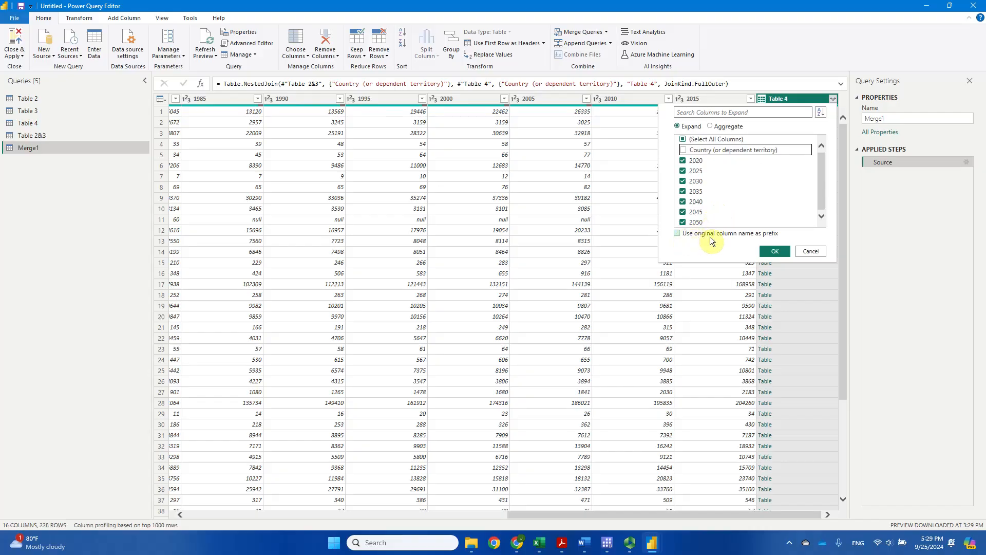
{"action": "left_click", "coordinate": [775, 251]}
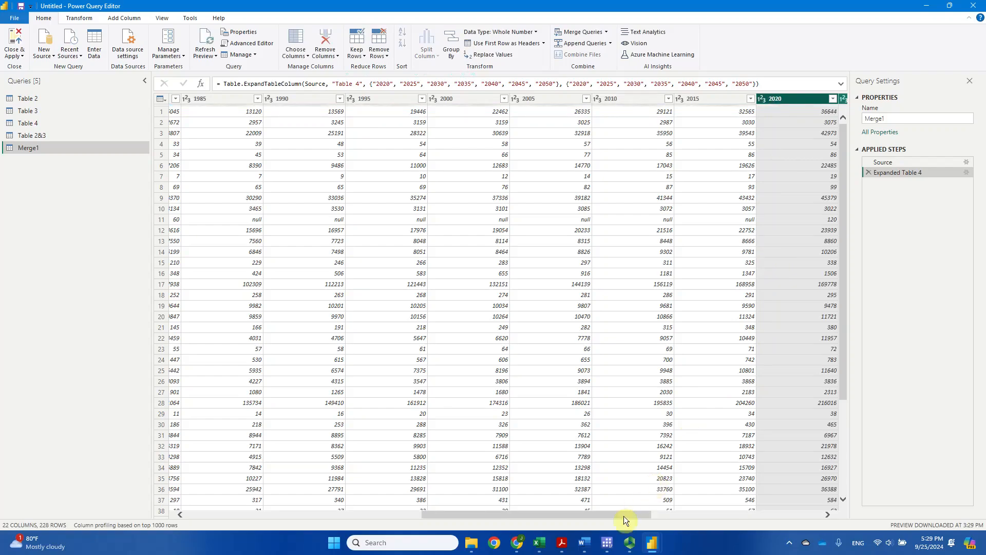
Rename the new merged query as Table 2&3&4
{"action": "left_click_drag", "start_coordinate": [626, 516], "coordinate": [360, 553]}
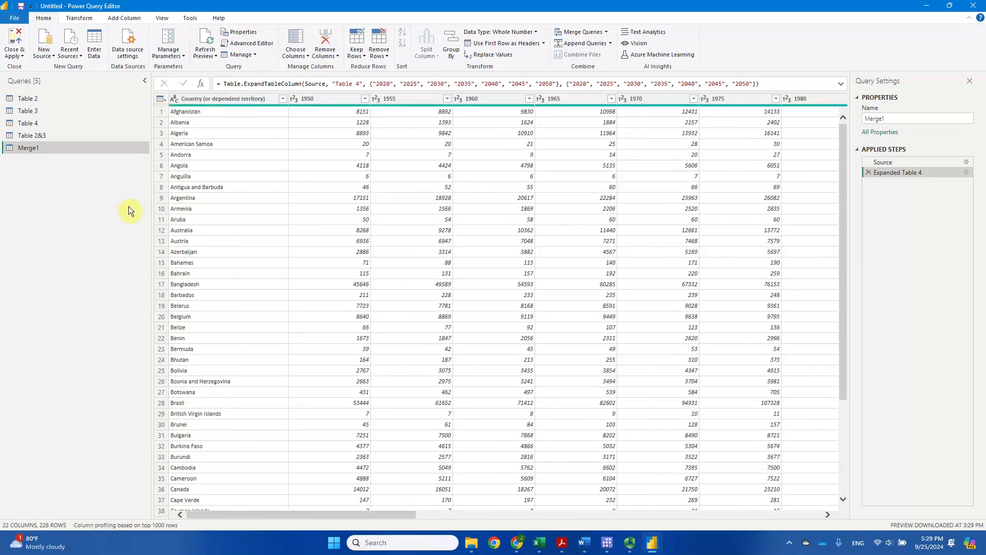
{"action": "left_click", "coordinate": [891, 120]}
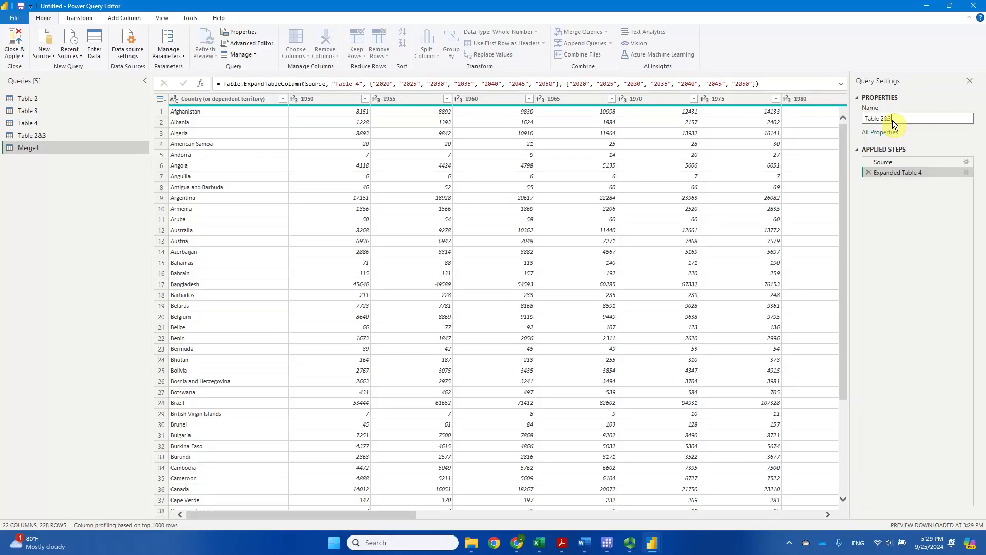
{"action": "type", "text": "Table 2&3&4"}
{"action": "key", "text": "Return"}
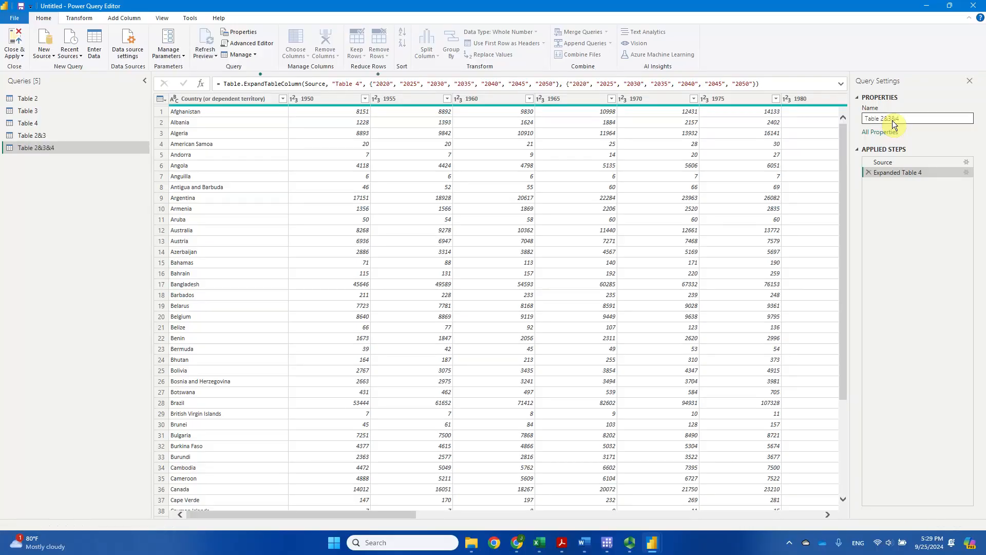